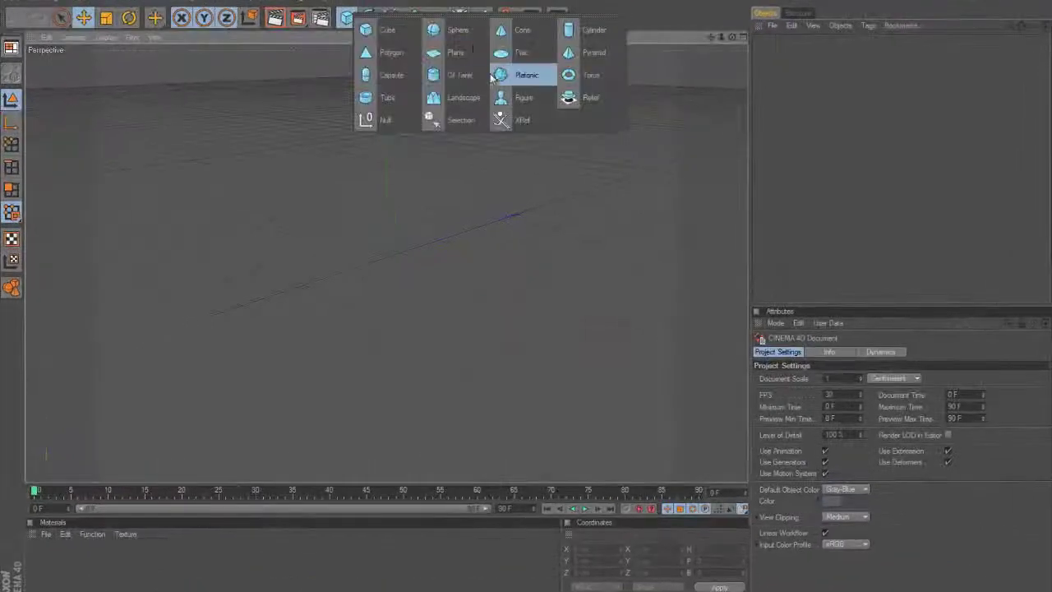
Add a Sphere and apply Matrix Extrude to its faces.
left_click_drag(367, 41, 529, 83)
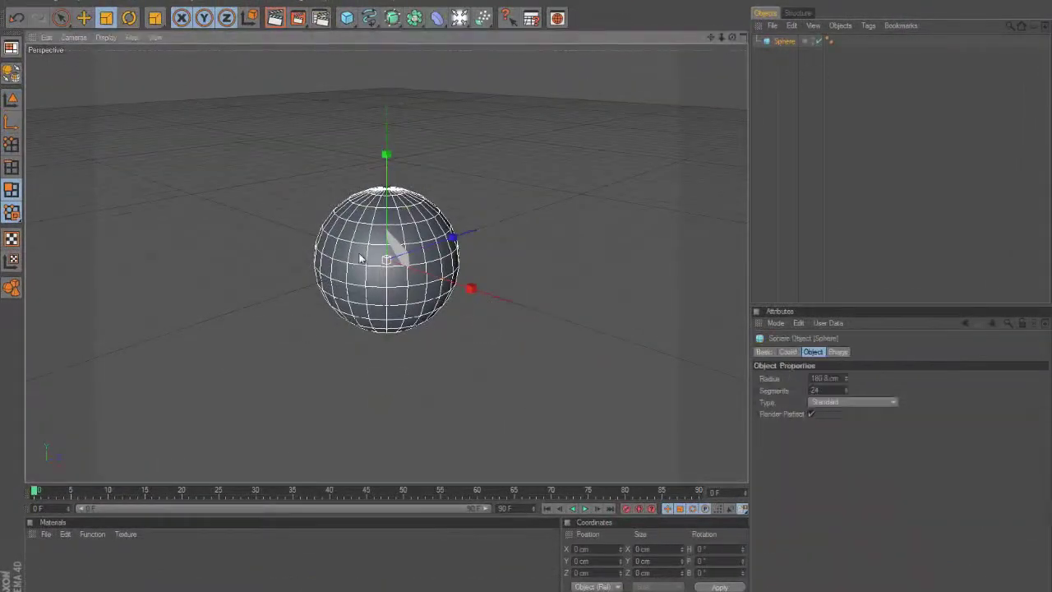
right_click(386, 259)
left_click(455, 372)
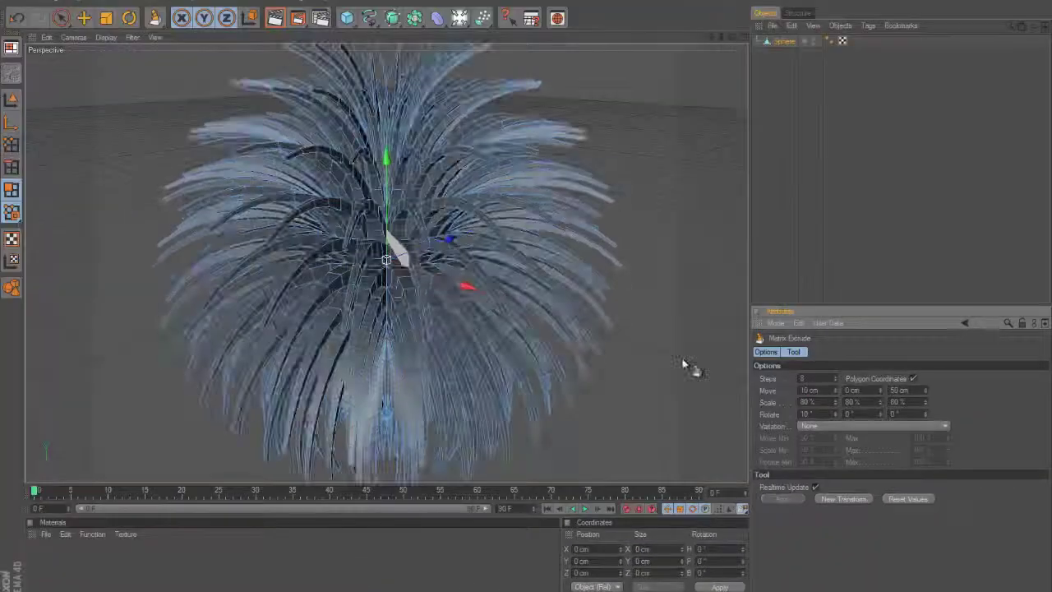
Set the extrusion move distance to 20 and zero the other move offsets.
key("Tab")
type("2")
key("Tab")
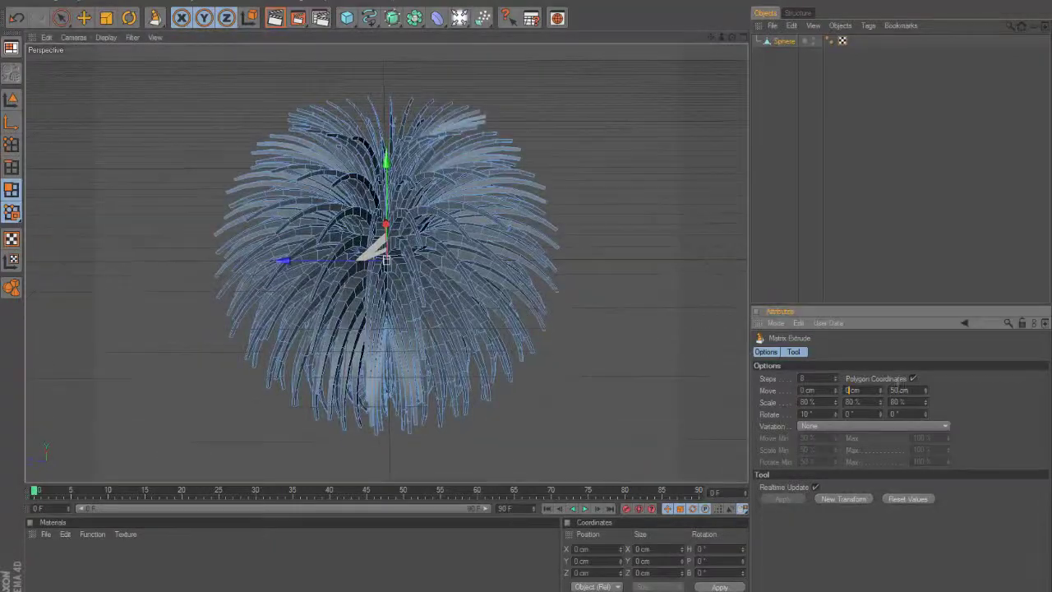
type("0")
key("Tab")
type("0")
key("Return")
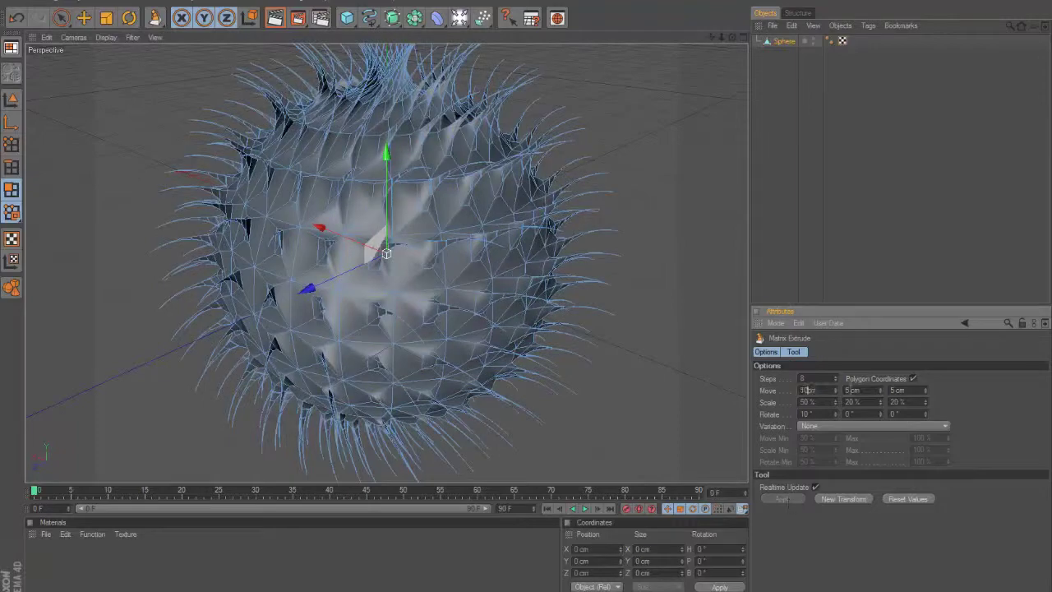
key("Tab")
type("0")
key("Return")
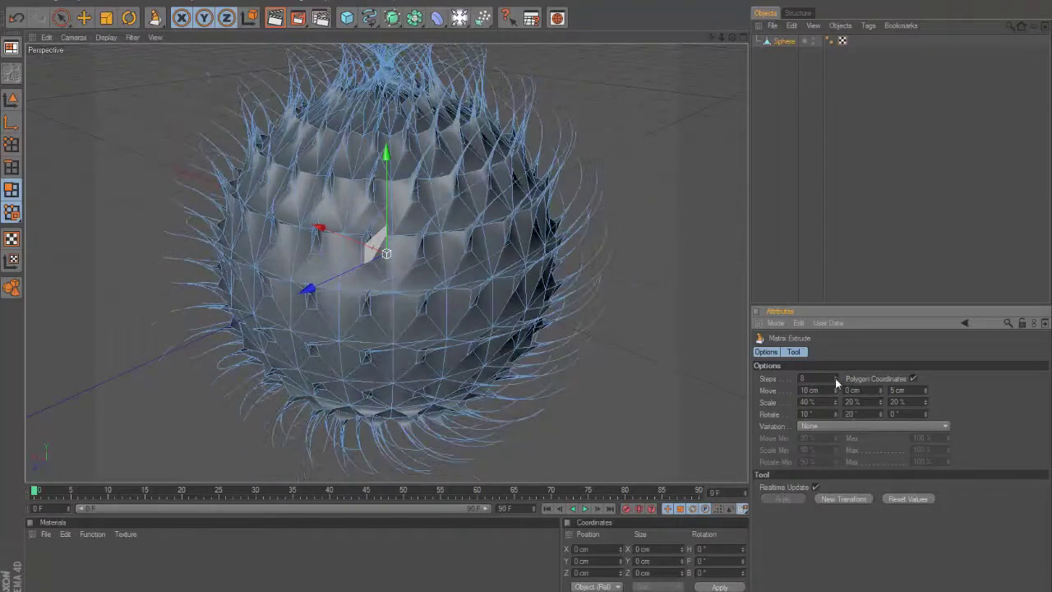
Set extrusion Steps to 20 and Move to 80, and adjust the scale value.
left_click_drag(835, 378, 834, 409)
type("20")
key("Return")
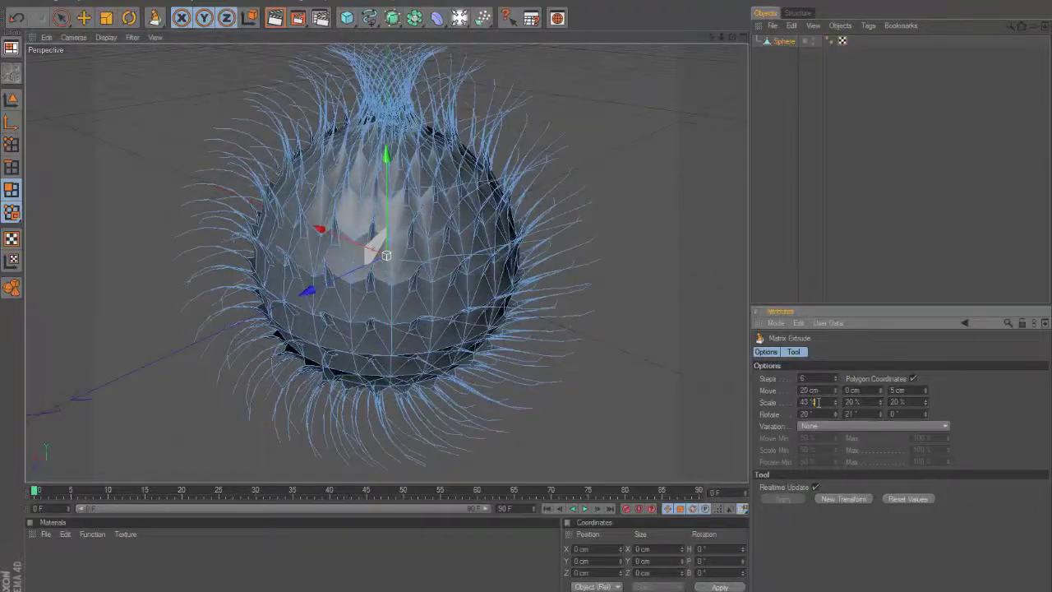
type("80")
left_click(906, 402)
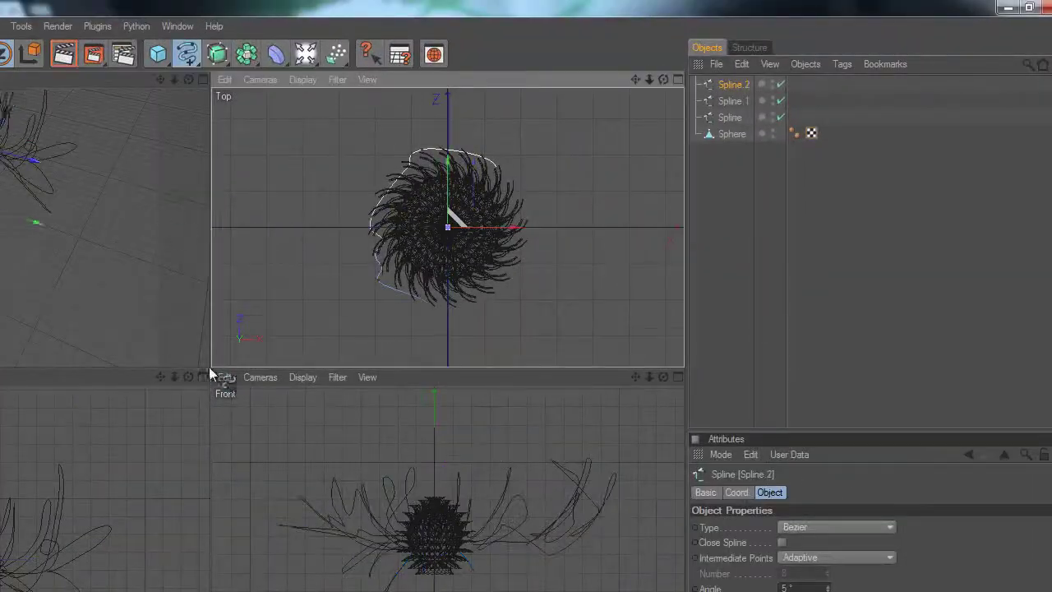
Show only the perspective view of the lofted leaf plant.
left_click(203, 80)
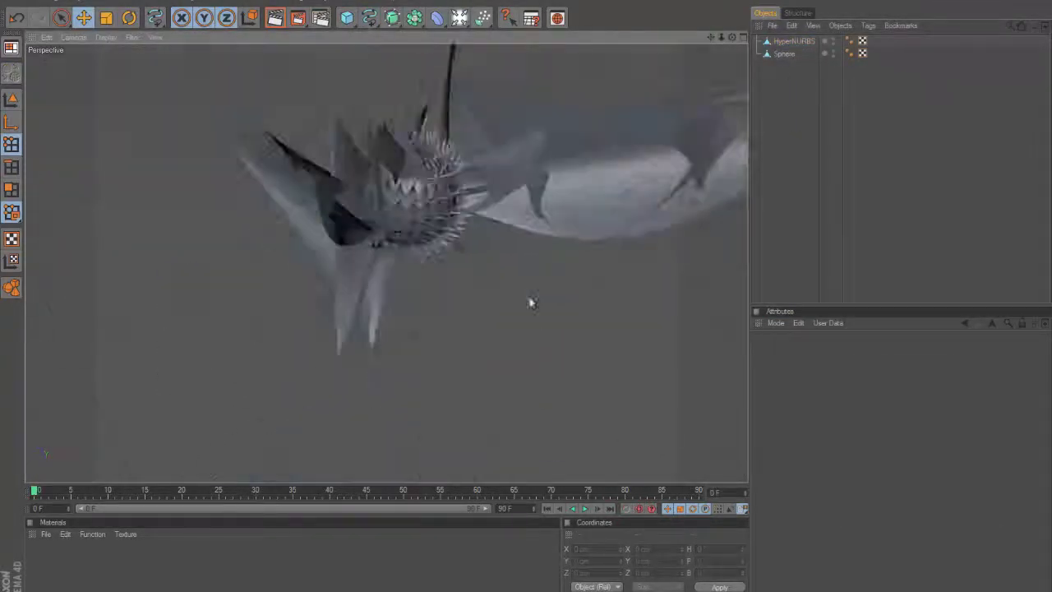
In the four-view layout, draw a freehand curl beside the plant and select Spline 4.
middle_click(565, 196)
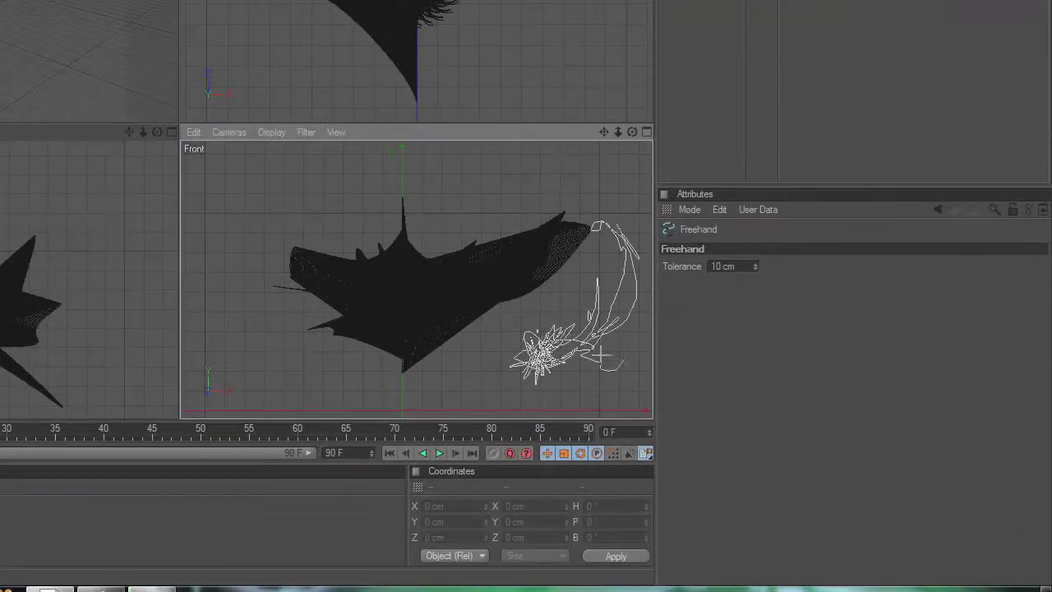
left_click_drag(601, 355, 612, 361)
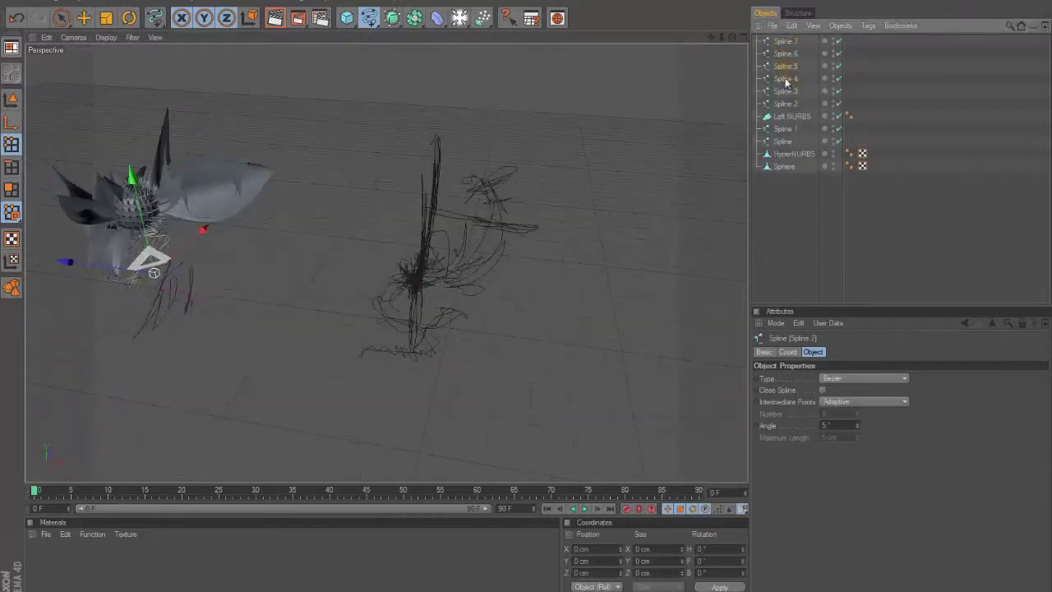
left_click(785, 79)
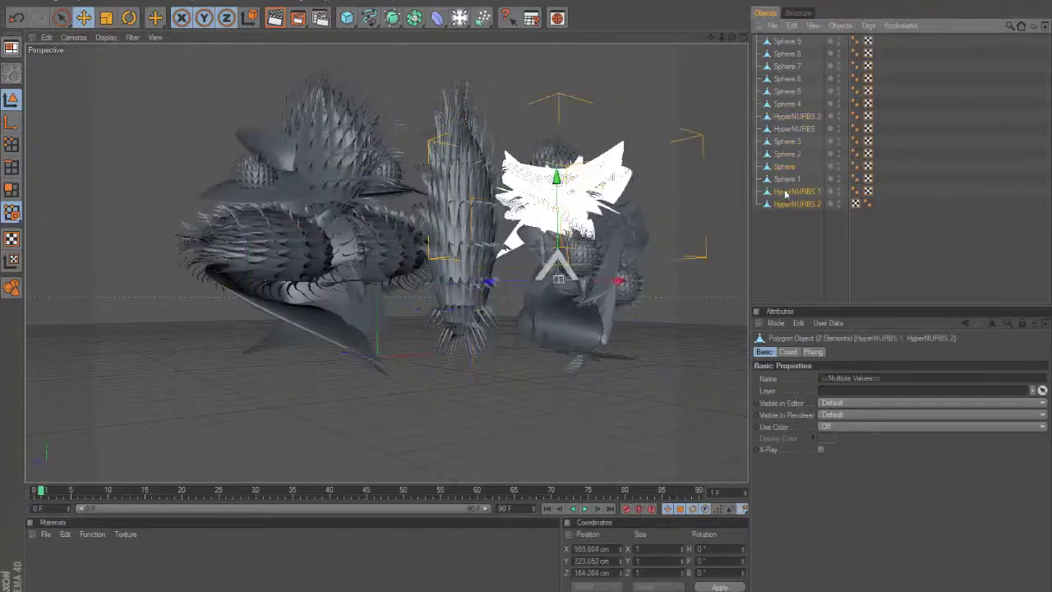
Add Sphere.2 and Sphere.4 to the selection, then add a Landscape object.
left_click(782, 155, "ctrl")
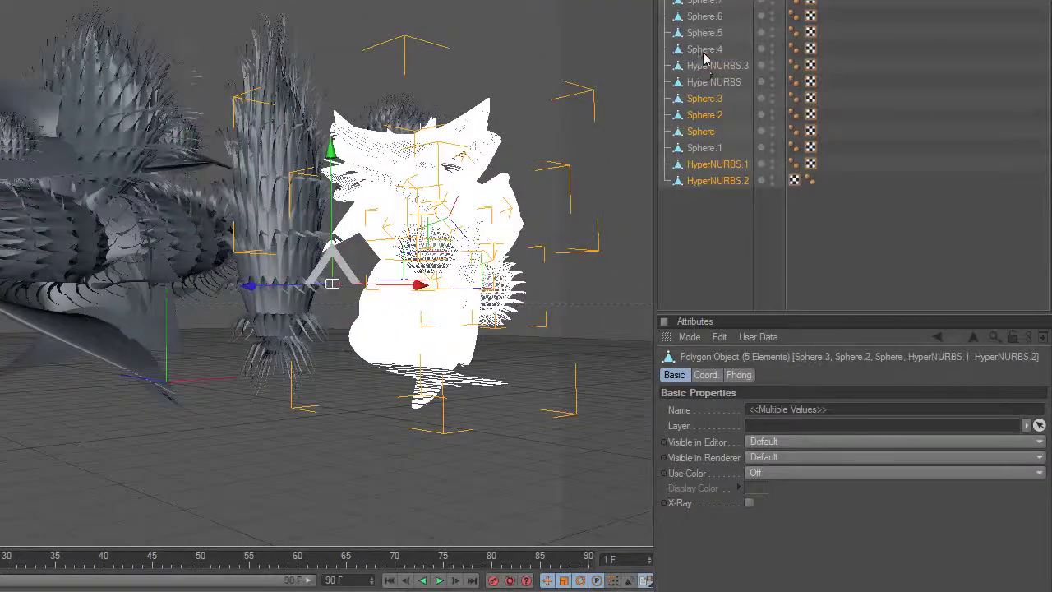
left_click(703, 52, "ctrl")
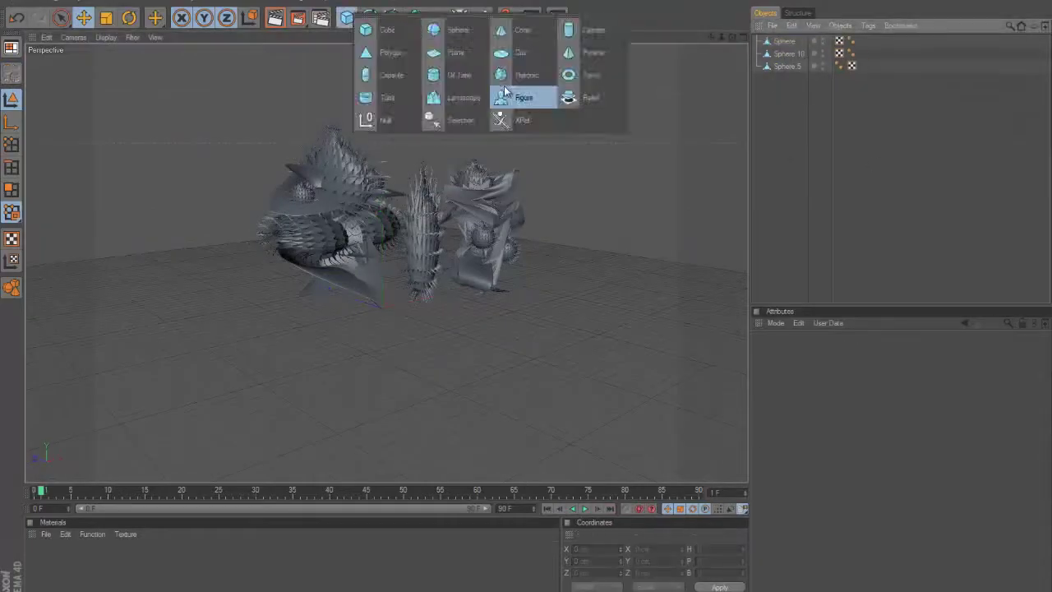
left_click(453, 98)
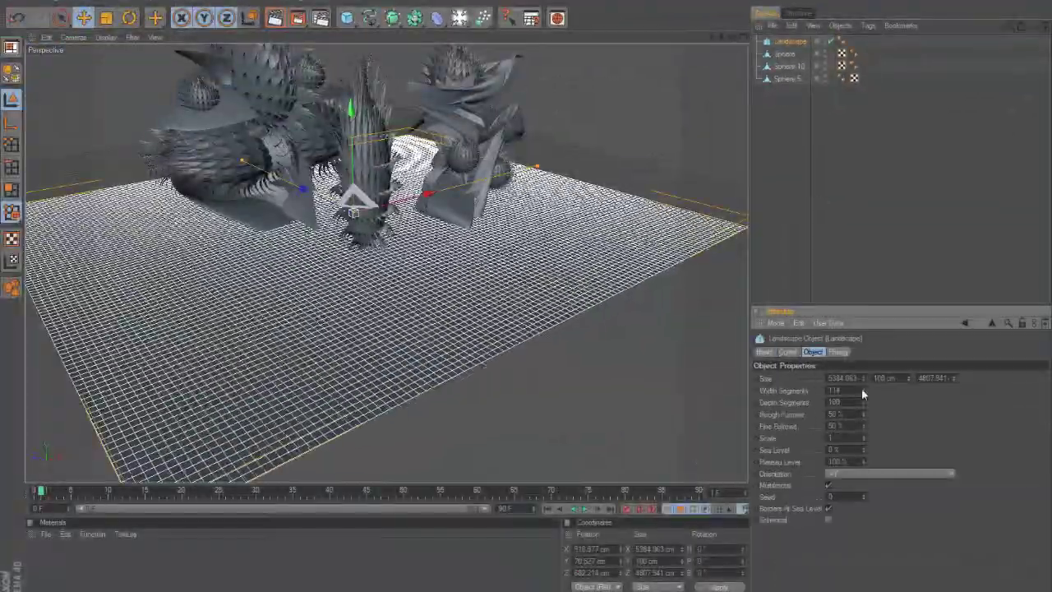
Give the Landscape 108 width segments, 0 fine furrows, 38% sea level, 65% plateau; add a Plane.
left_click_drag(862, 391, 864, 450)
left_click(818, 414)
type("00")
key("Tab")
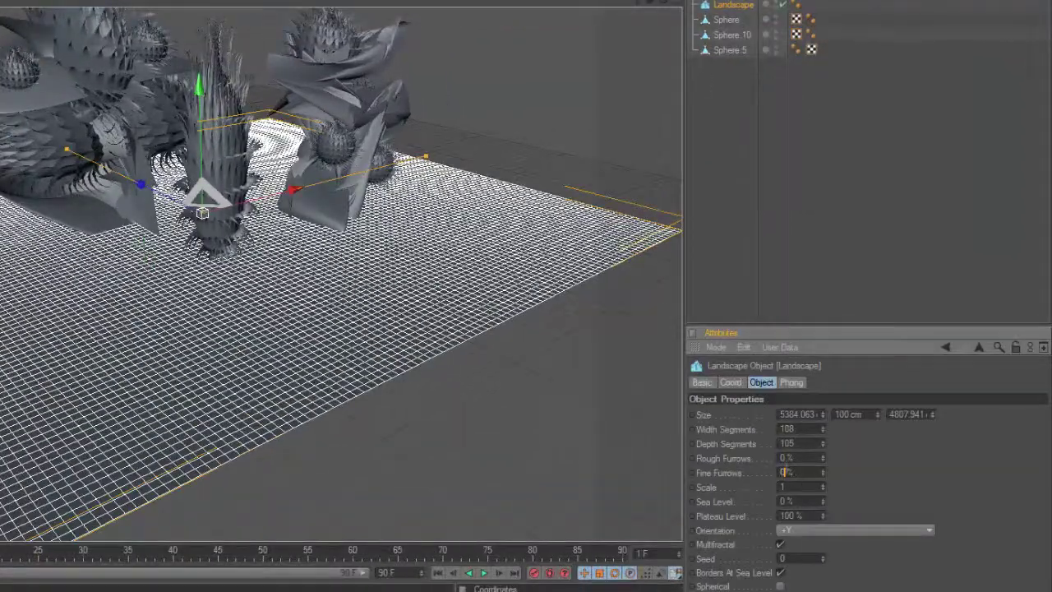
left_click_drag(823, 486, 824, 523)
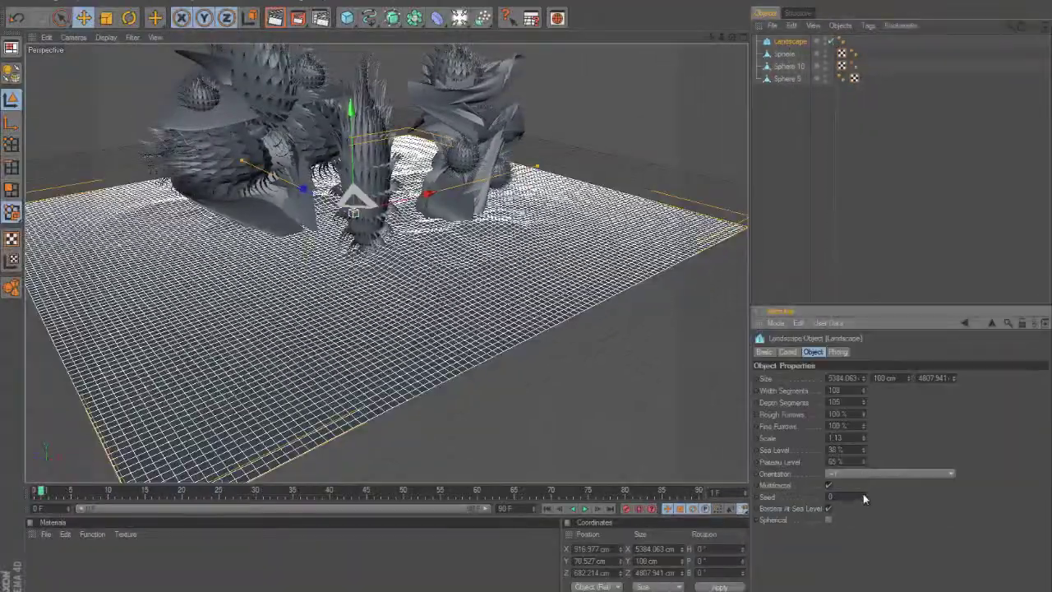
left_click_drag(347, 17, 457, 53)
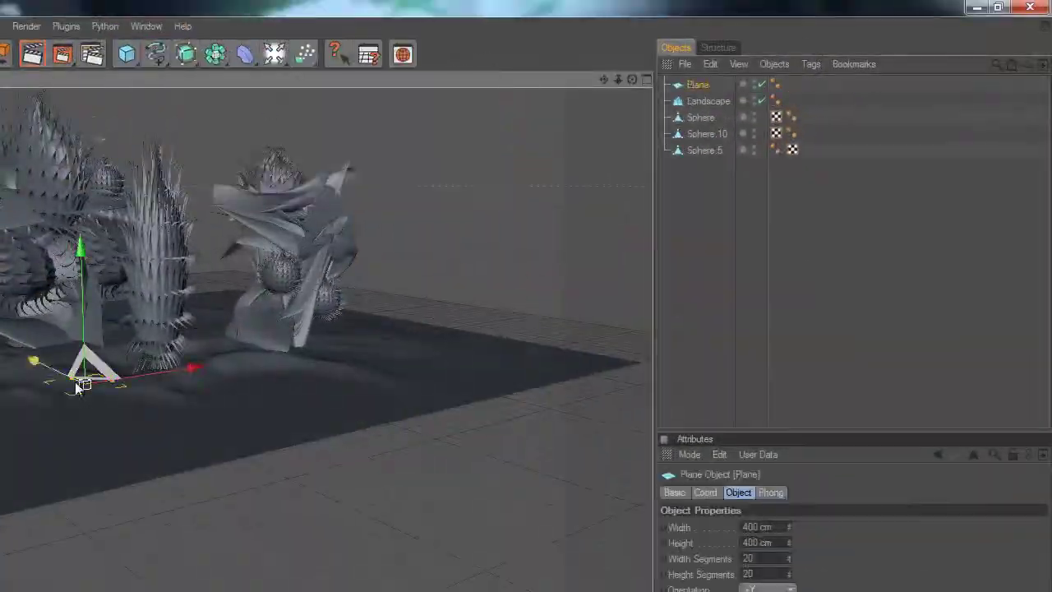
Duplicate the wall plane and rotate the copy 90° into a second wall, Plane.1.
key("e")
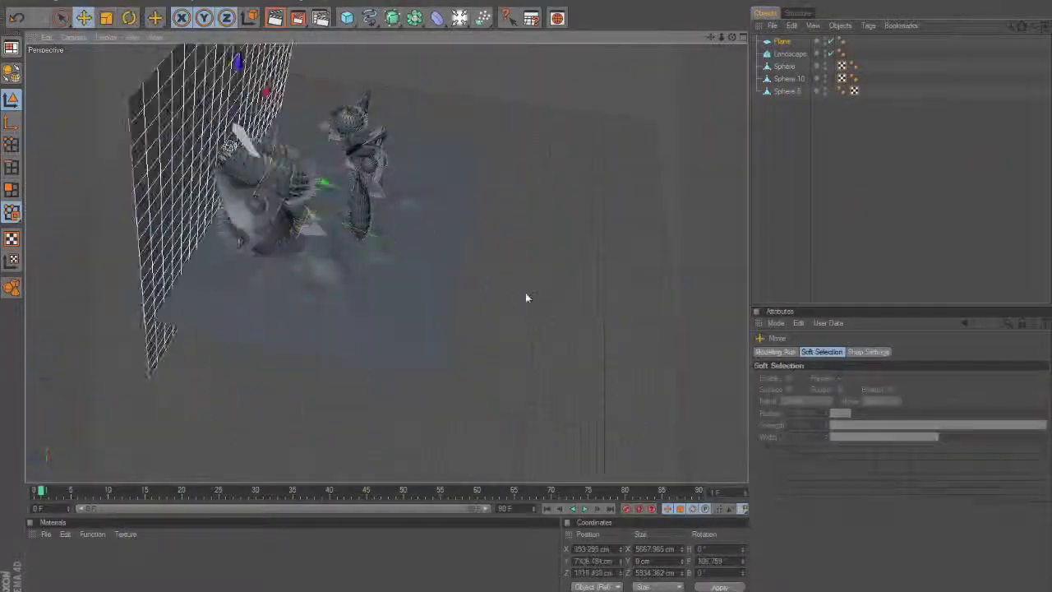
key("ctrl+c")
key("ctrl+v")
key("r")
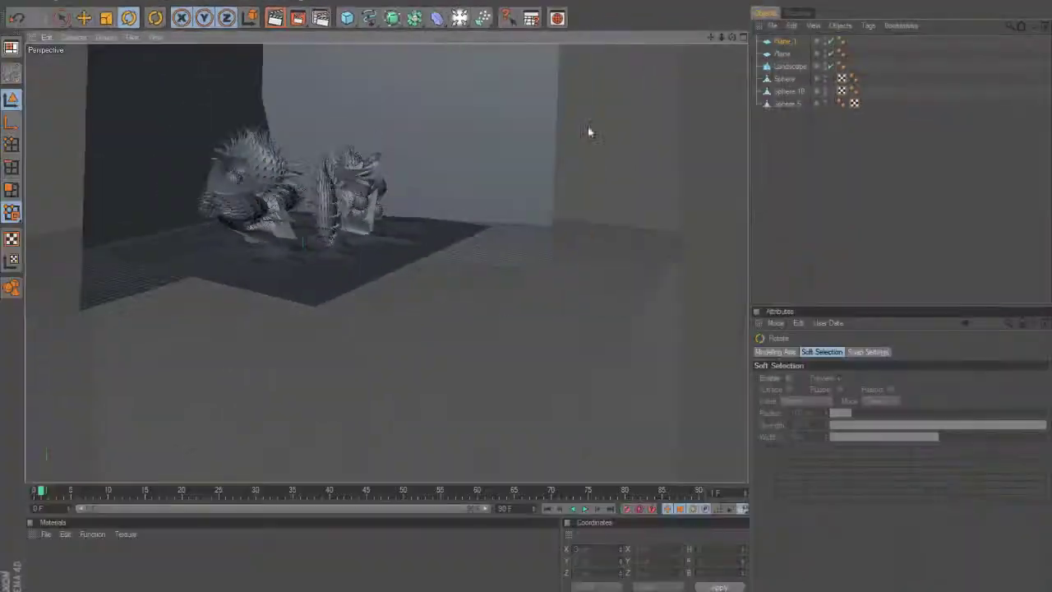
mouse_move(258, 124)
left_mouse_down("alt")
mouse_move(124, 112)
mouse_move(80, 85)
mouse_move(465, 343)
left_mouse_up("alt")
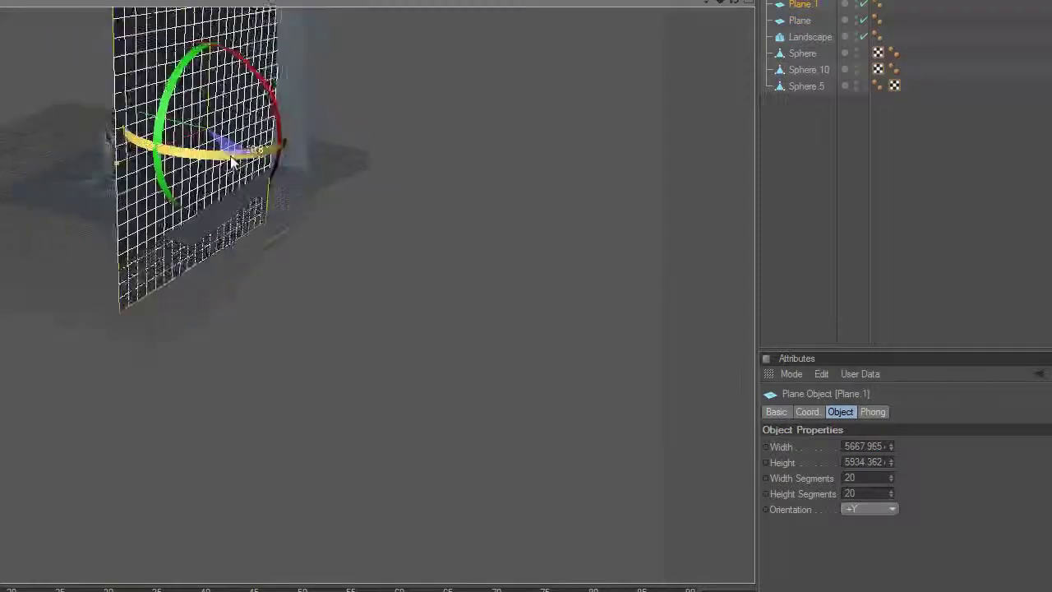
left_click_drag(233, 162, 354, 165)
key("e")
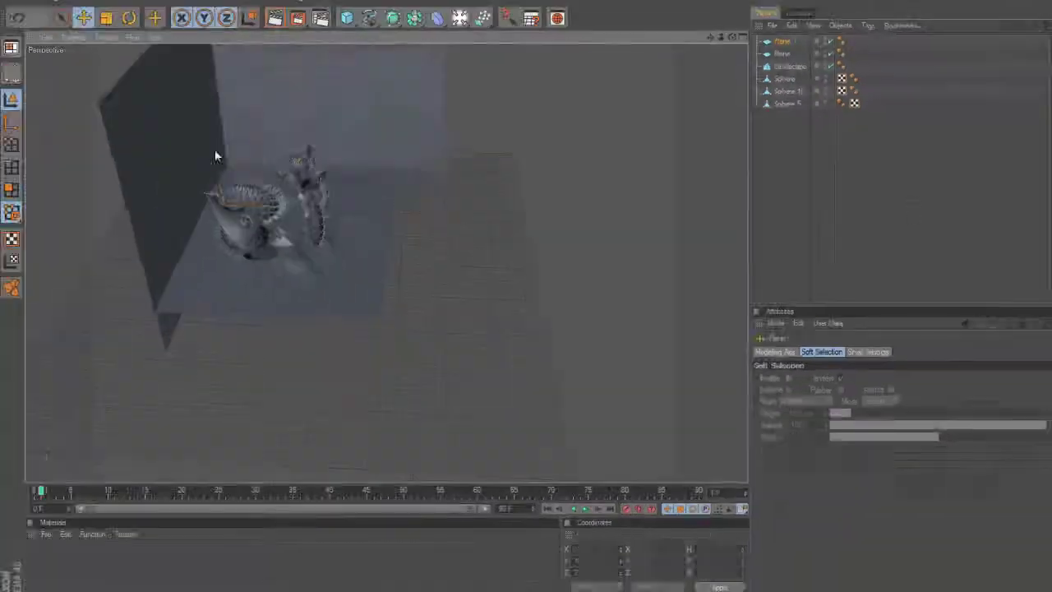
mouse_move(214, 149)
left_mouse_down("alt")
mouse_move(527, 297)
mouse_move(403, 369)
mouse_move(415, 375)
left_mouse_up("alt")
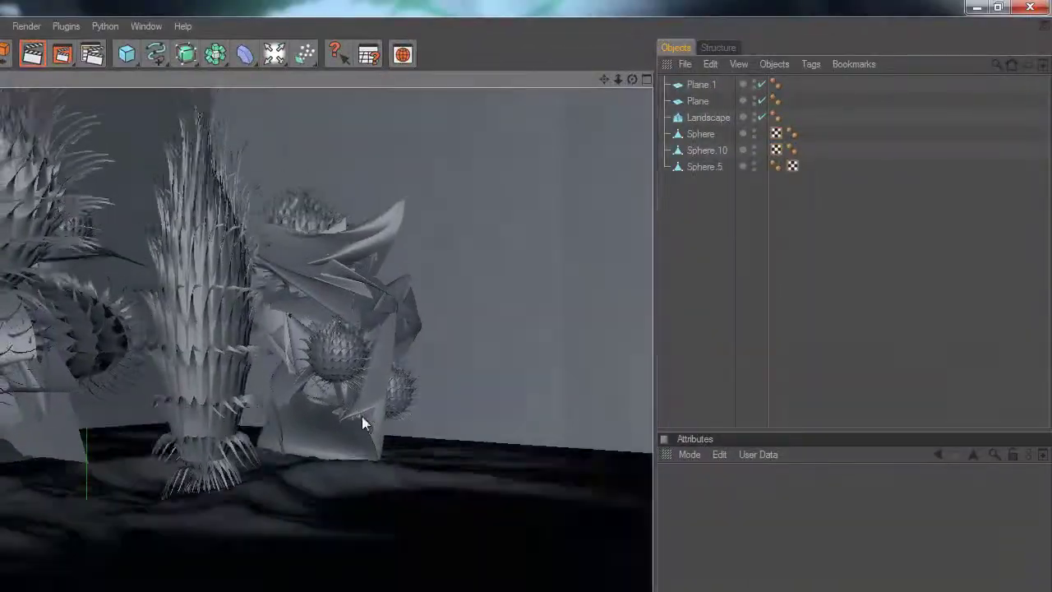
scroll(362, 416, "down", 3)
Select a material in the Material Manager and adjust one of its values.
left_click(39, 565)
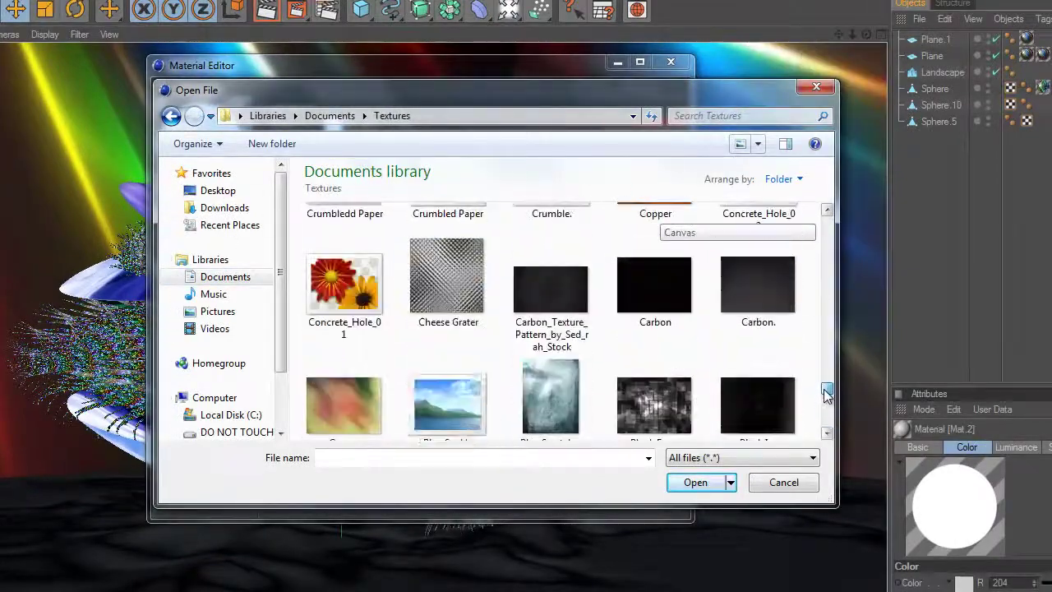
mouse_move(825, 312)
left_mouse_down()
mouse_move(824, 354)
mouse_move(822, 322)
left_mouse_up()
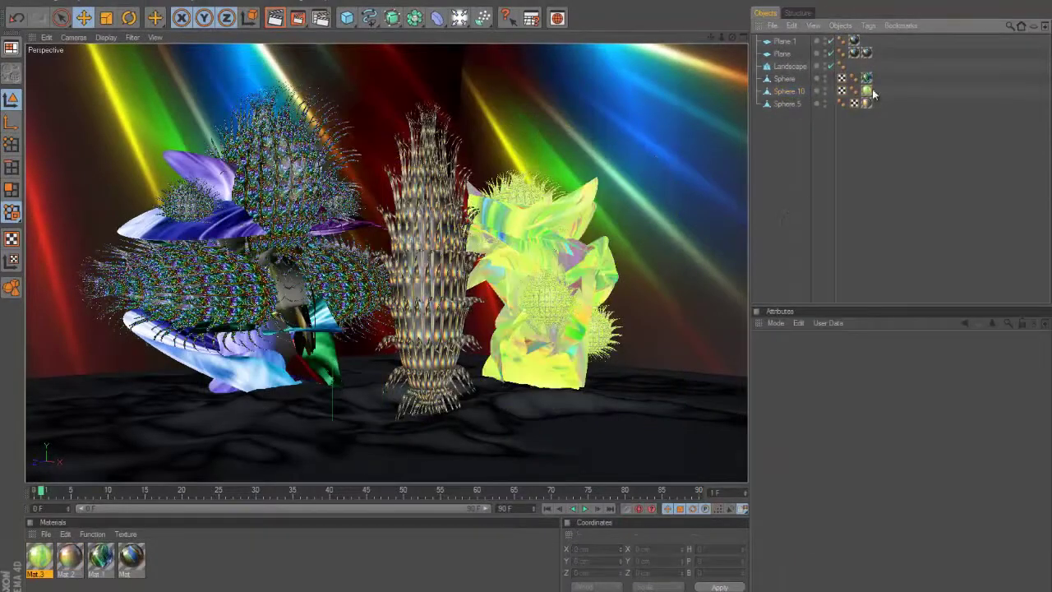
Apply Mat.3 to the Landscape floor and a bronze material to Sphere.10.
left_click_drag(126, 530, 246, 427)
left_click(276, 17)
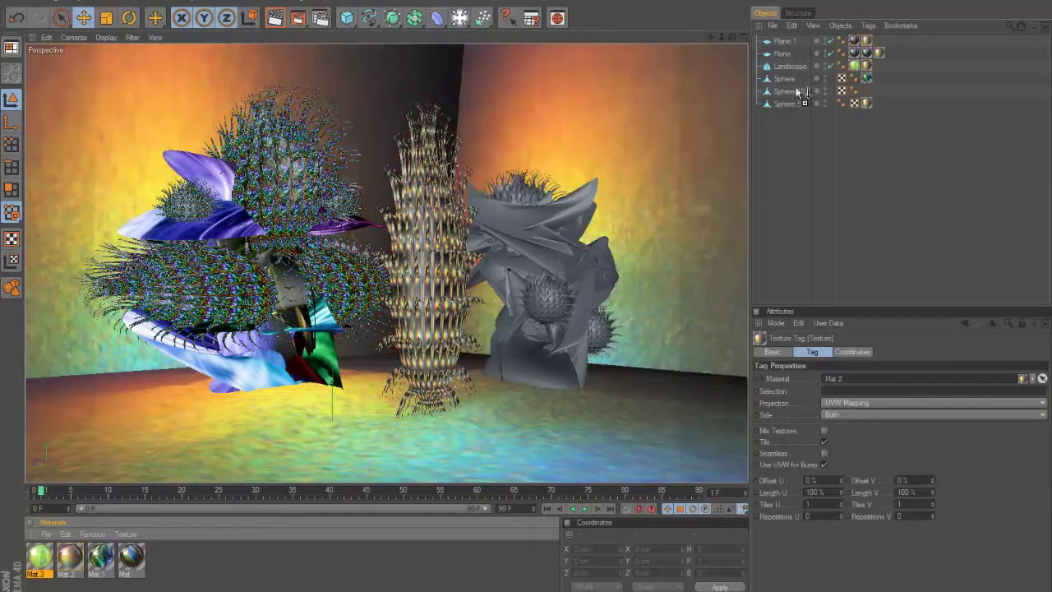
left_click_drag(72, 561, 257, 372)
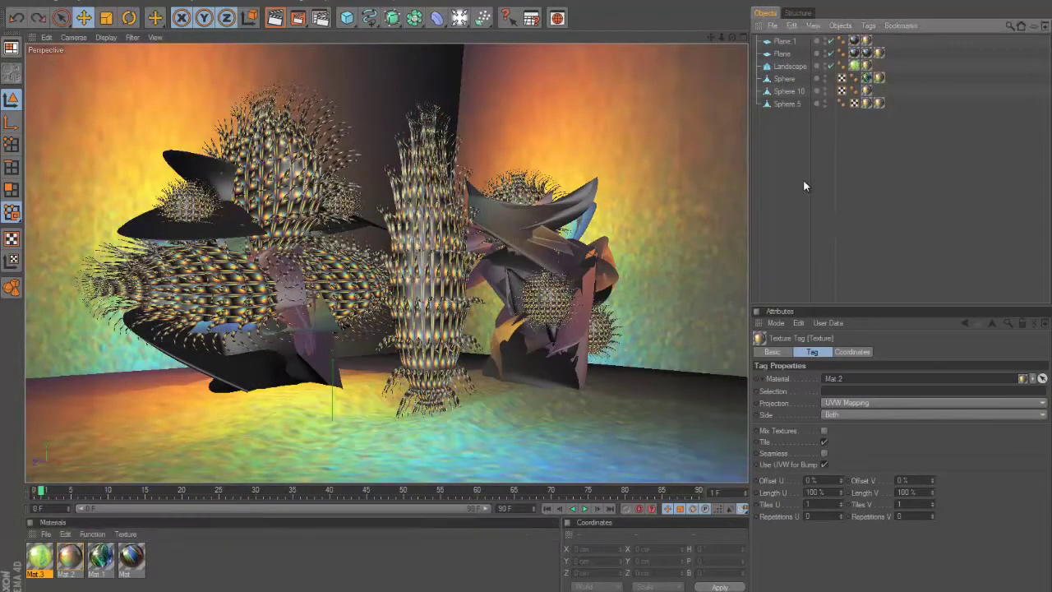
left_click(785, 78)
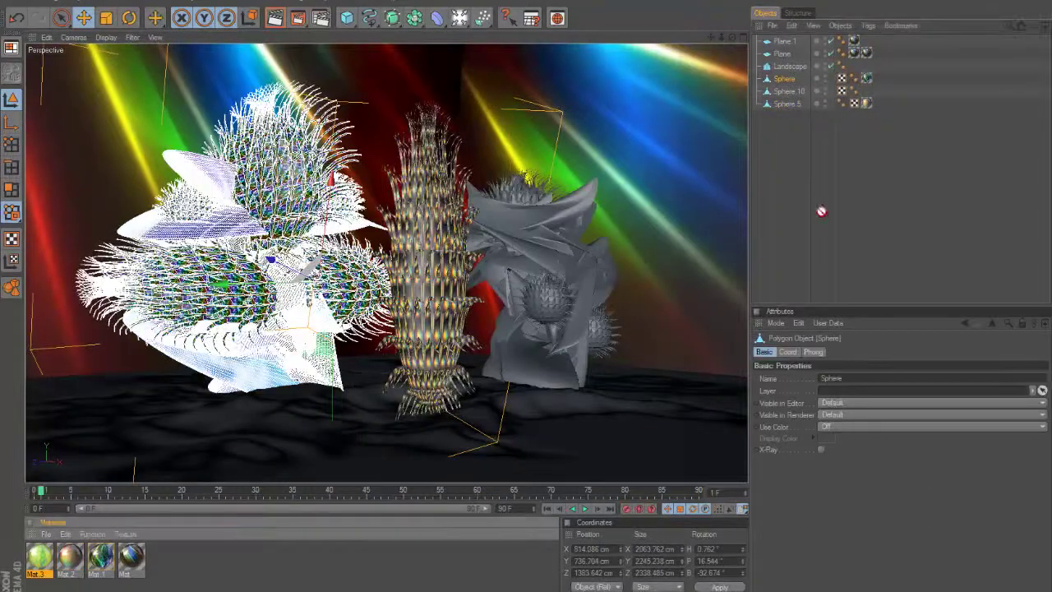
left_click(841, 91)
left_click(852, 91)
left_click(794, 89)
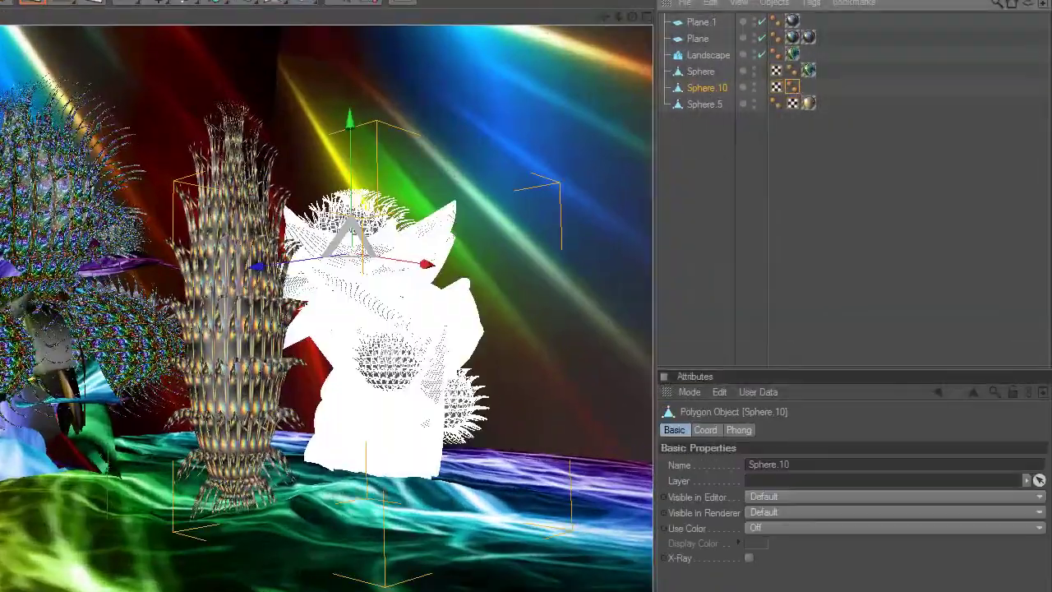
left_click(681, 119)
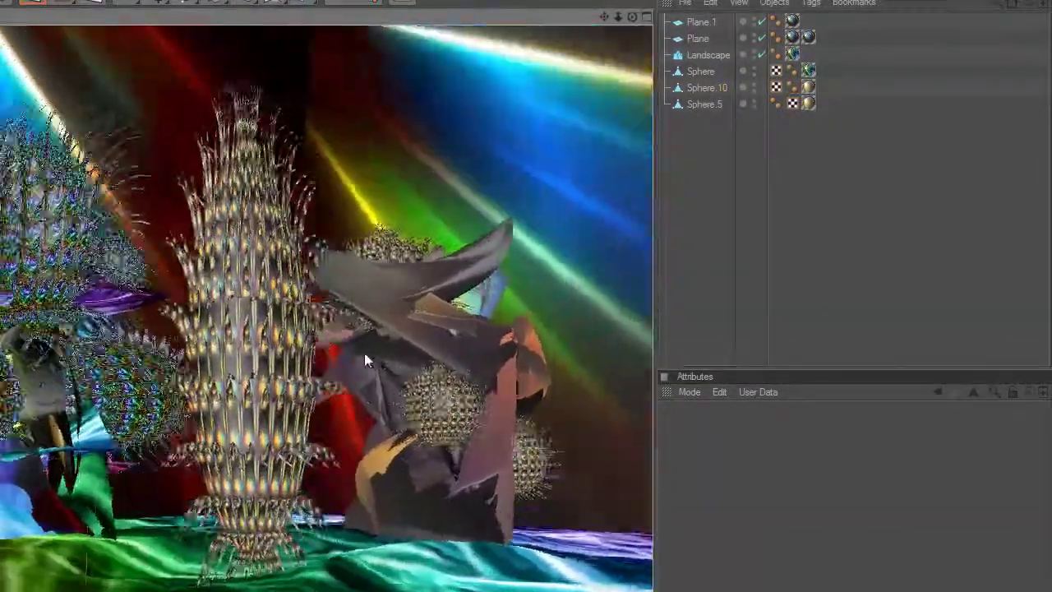
left_click(364, 353)
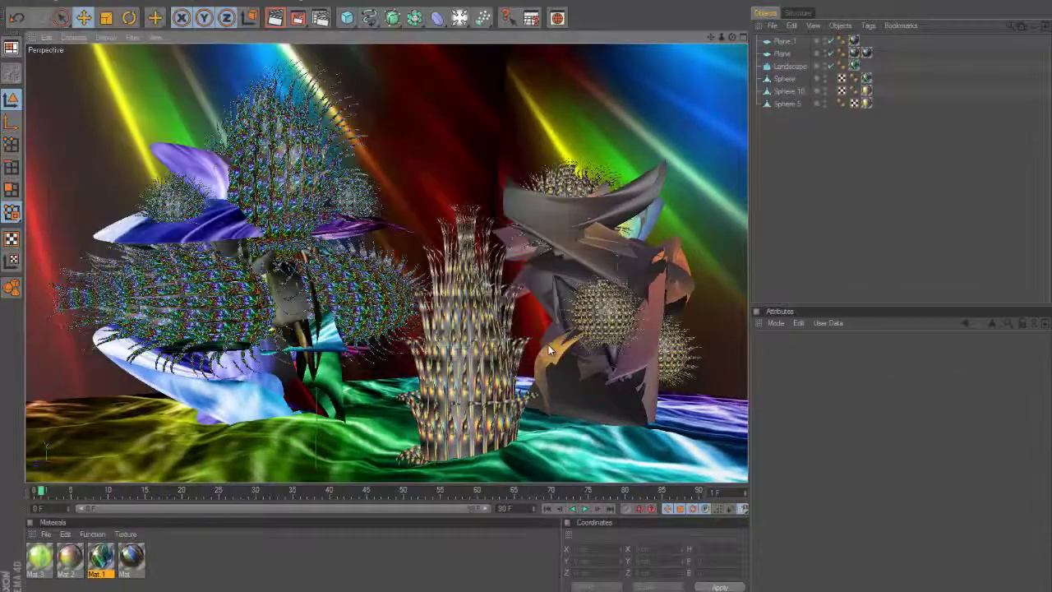
Set the render output save format to JPEG.
left_click(321, 18)
left_click(321, 220)
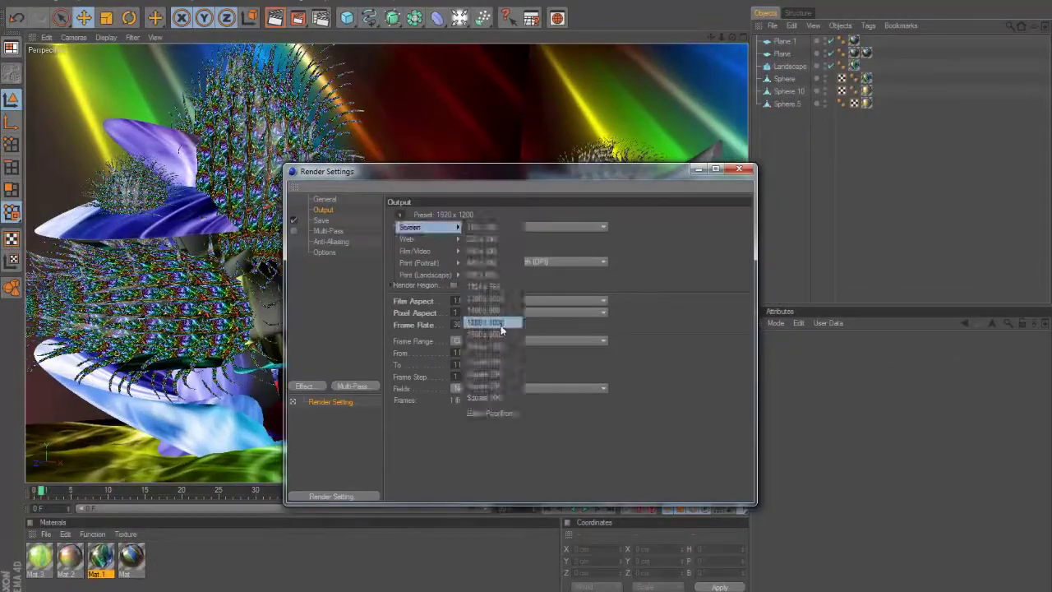
left_click(541, 246)
left_click(534, 264)
left_click(561, 271)
Add a Global Illumination effect to the render settings.
left_click(332, 241)
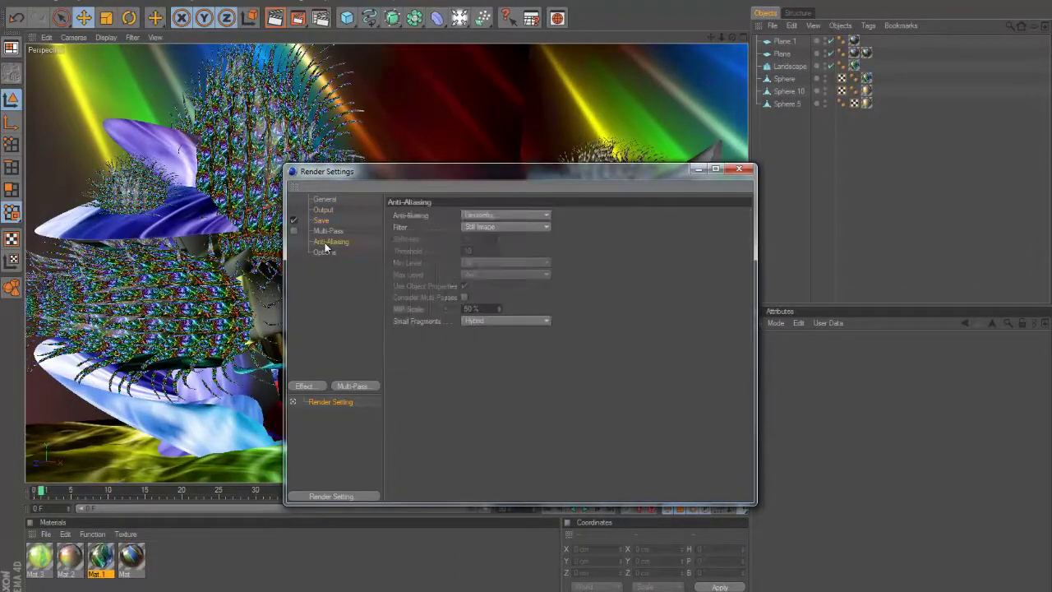
left_click(325, 251)
left_click(304, 385)
left_click(361, 462)
left_click(513, 242)
left_click(531, 297)
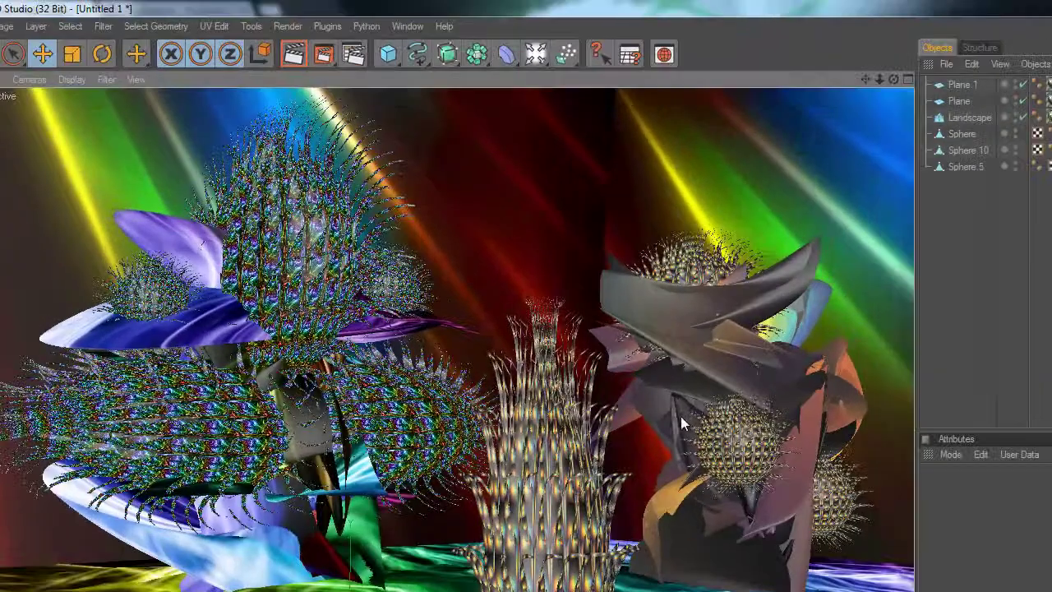
Render the scene at 1920 x 1200 to the Picture Viewer with Shift+R.
key("shift+r")
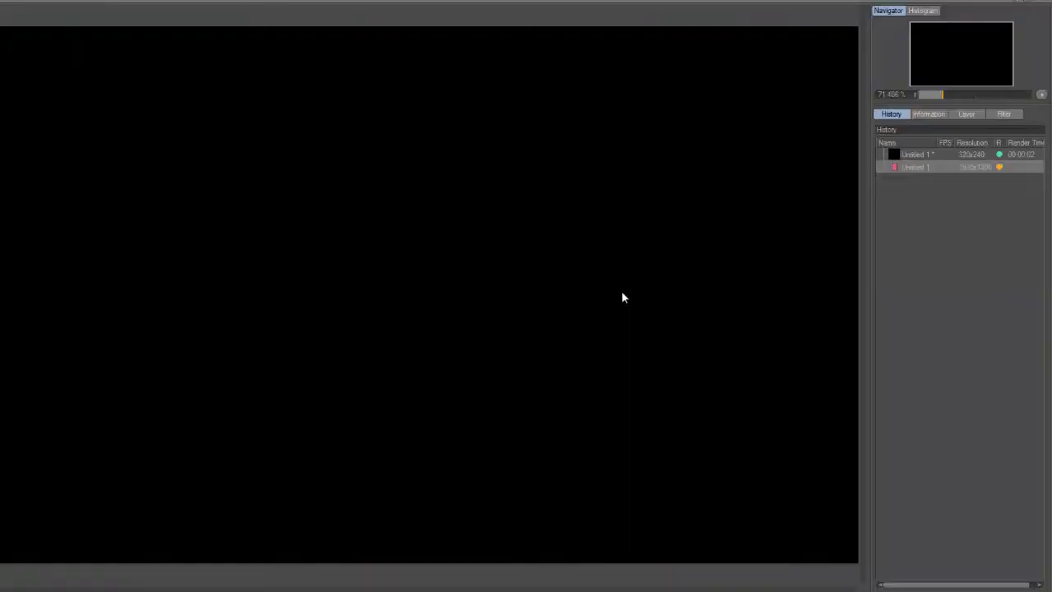